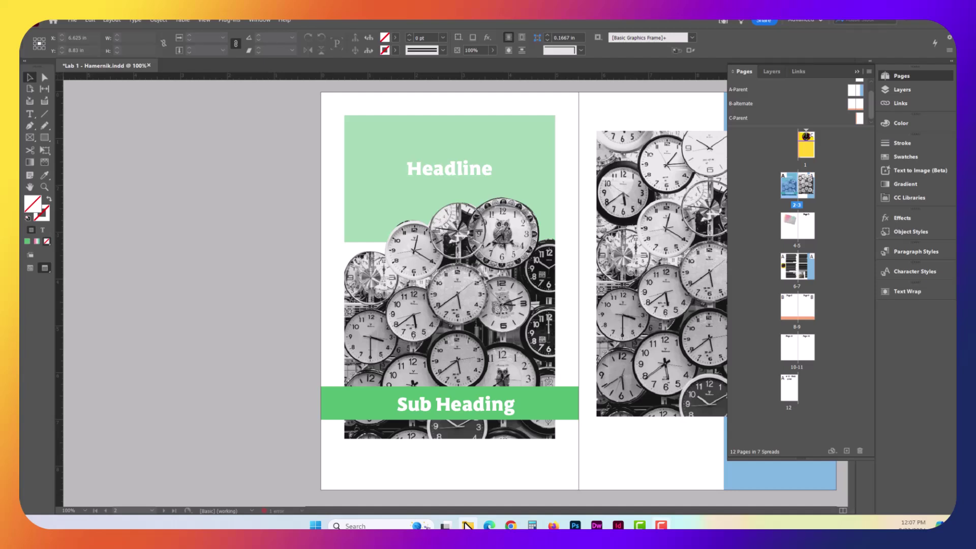
Step: Switch InDesign to a different workspace layout from the workspace options list
left_click(904, 90)
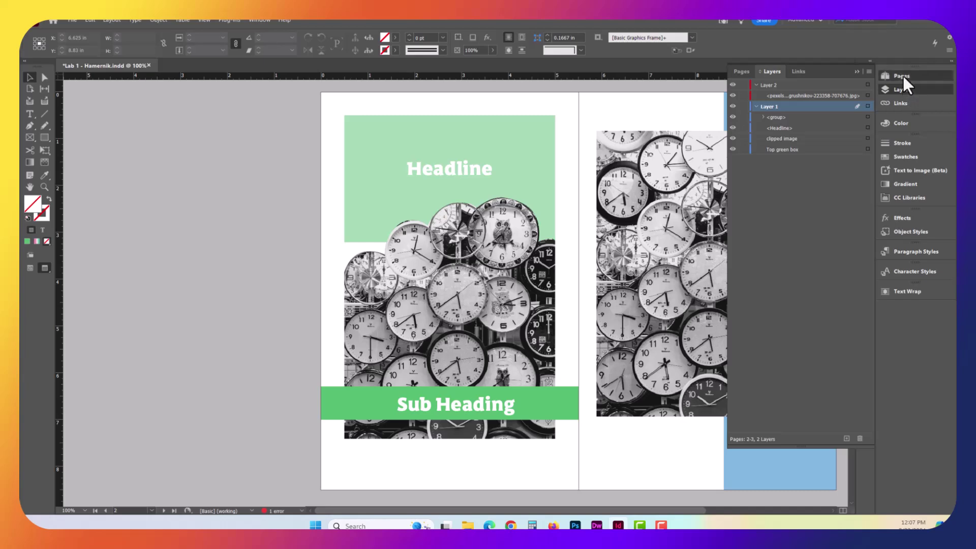
left_click(902, 75)
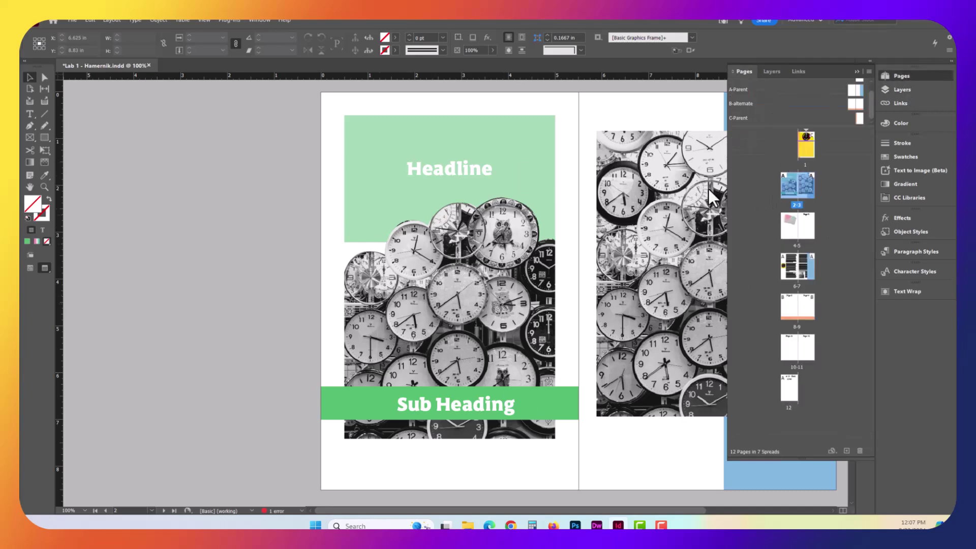
left_click(259, 19)
mouse_move(272, 39)
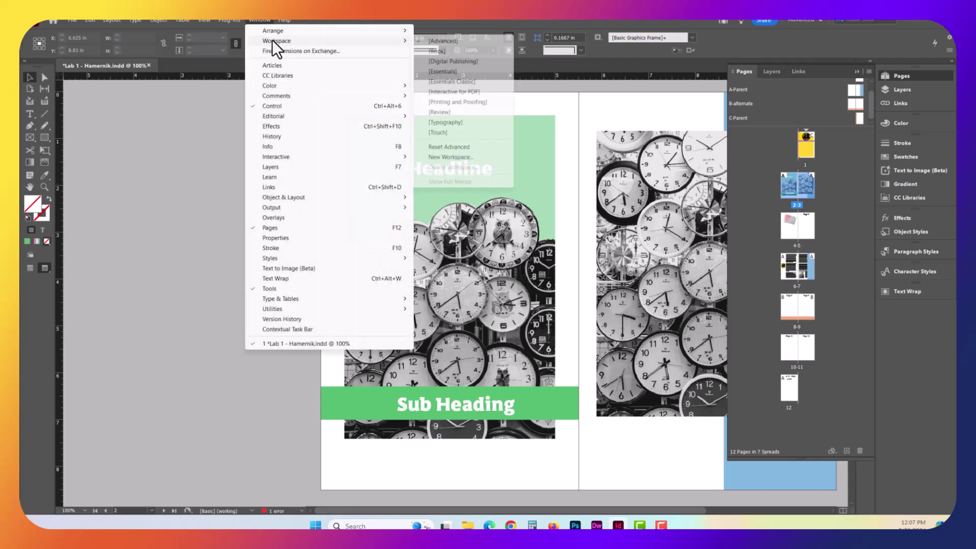
left_click(440, 39)
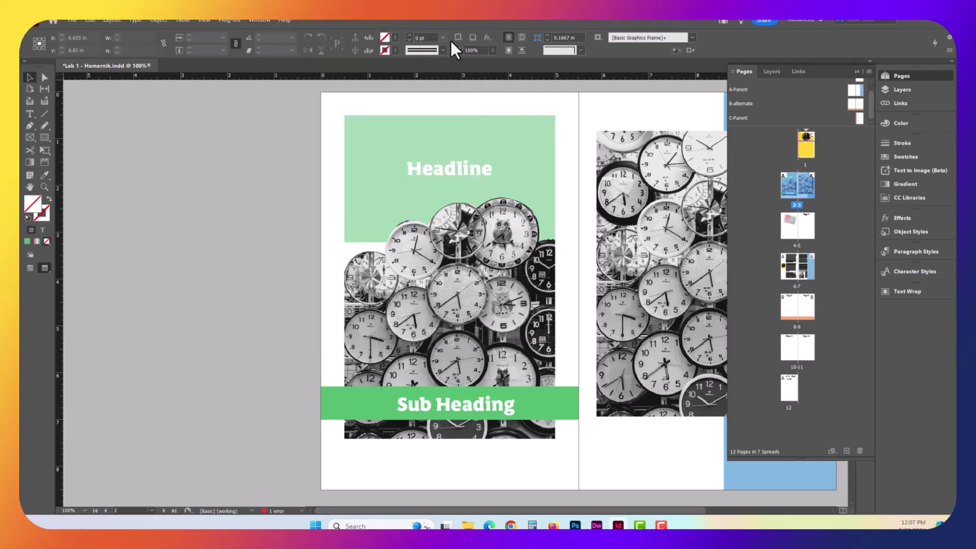
Step: Centre spread 2–3 in the window using its Pages panel thumbnail
left_click(895, 75)
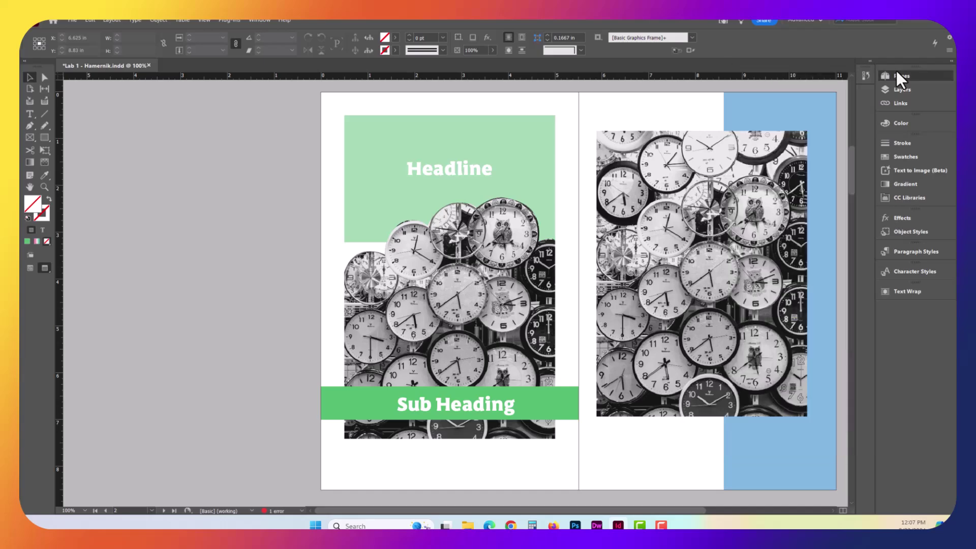
left_click(895, 76)
double_click(784, 185)
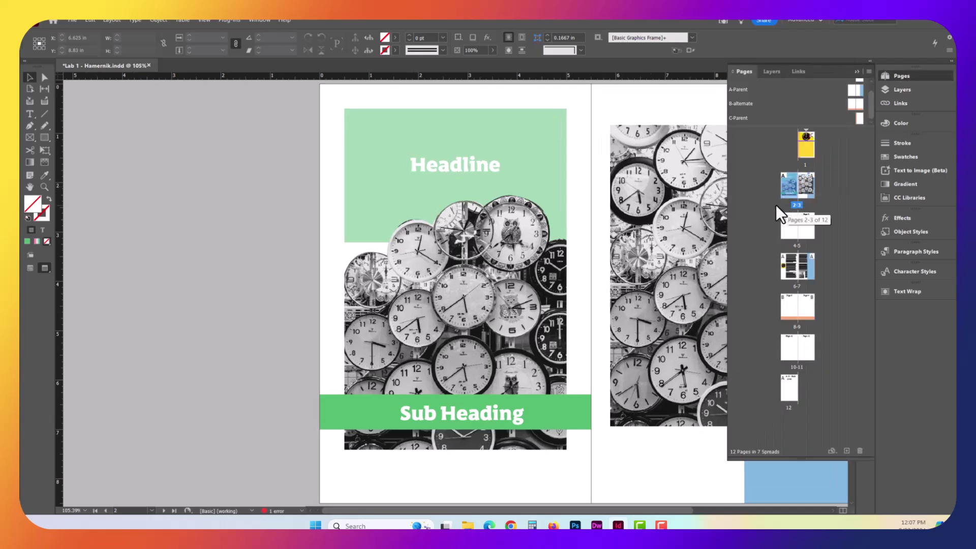
scroll(539, 267, "right", 5)
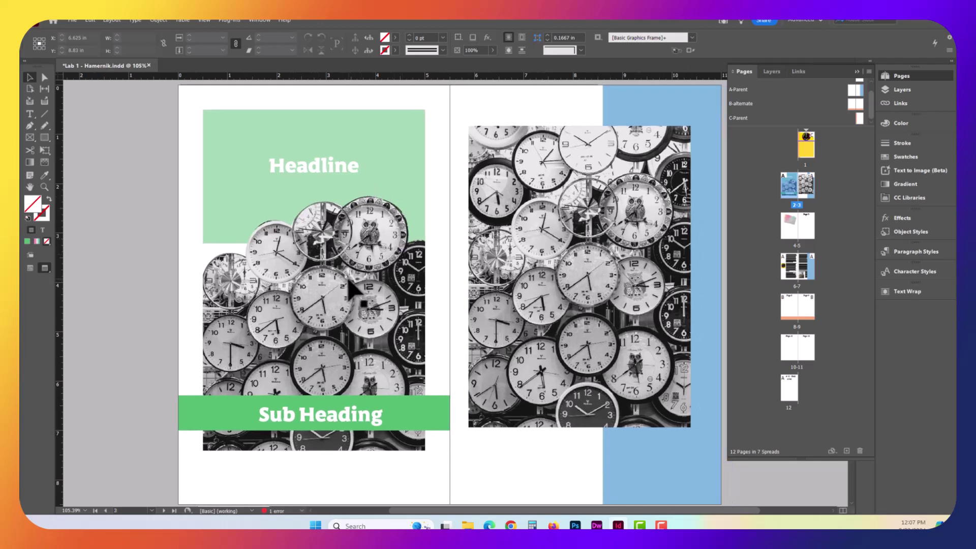
left_click(901, 90)
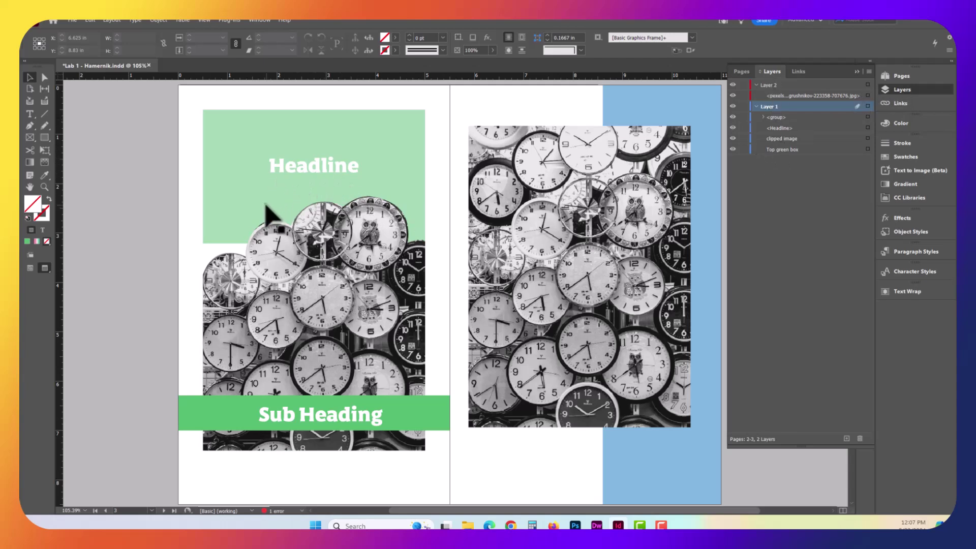
left_click(213, 418)
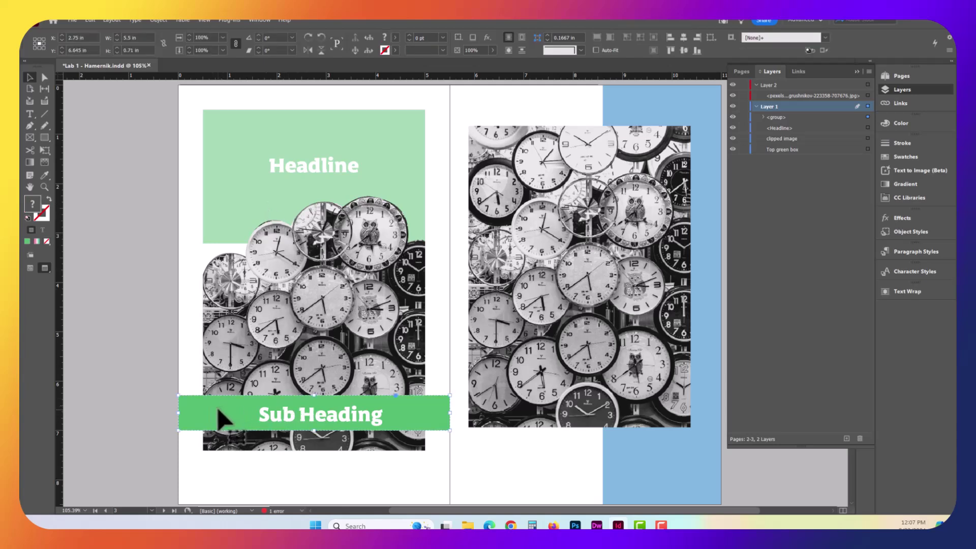
left_click(230, 358)
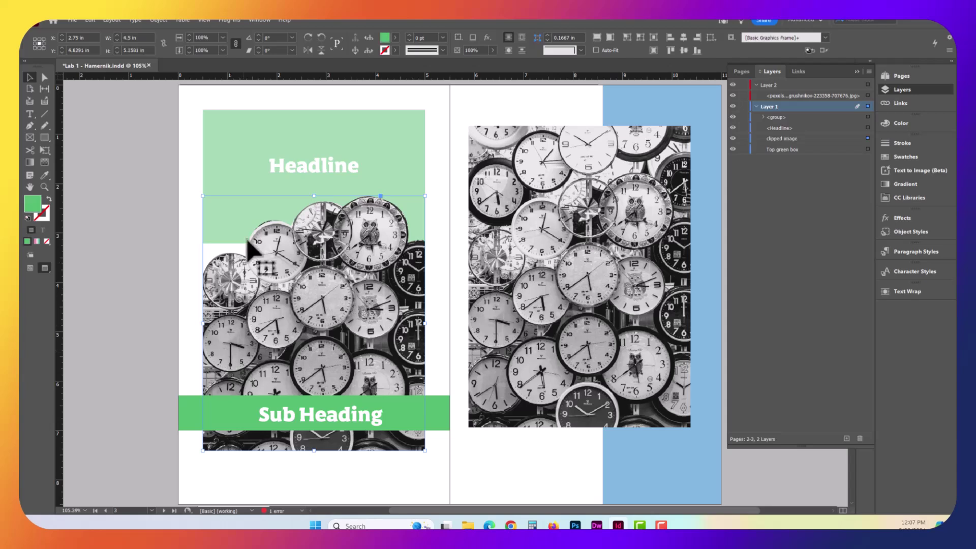
left_click(251, 194)
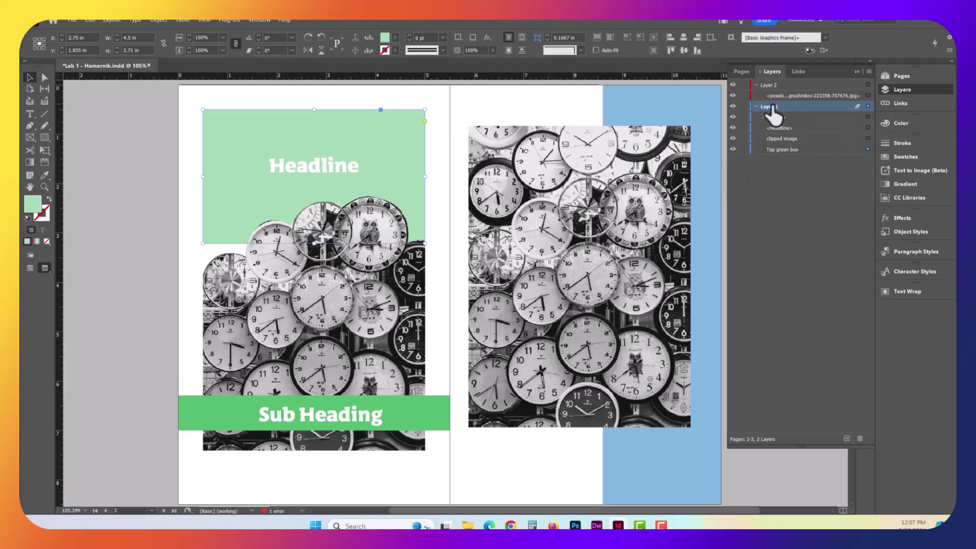
Step: Lock Layer 1's Headline text frame and nudge the top green box left to X 2.7 in
left_click(756, 107)
left_click(358, 254)
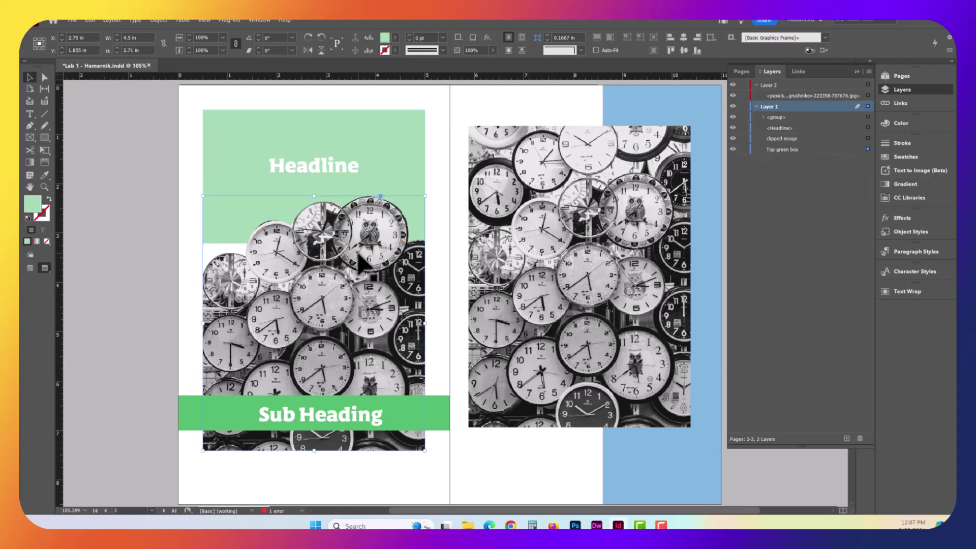
left_click(785, 128)
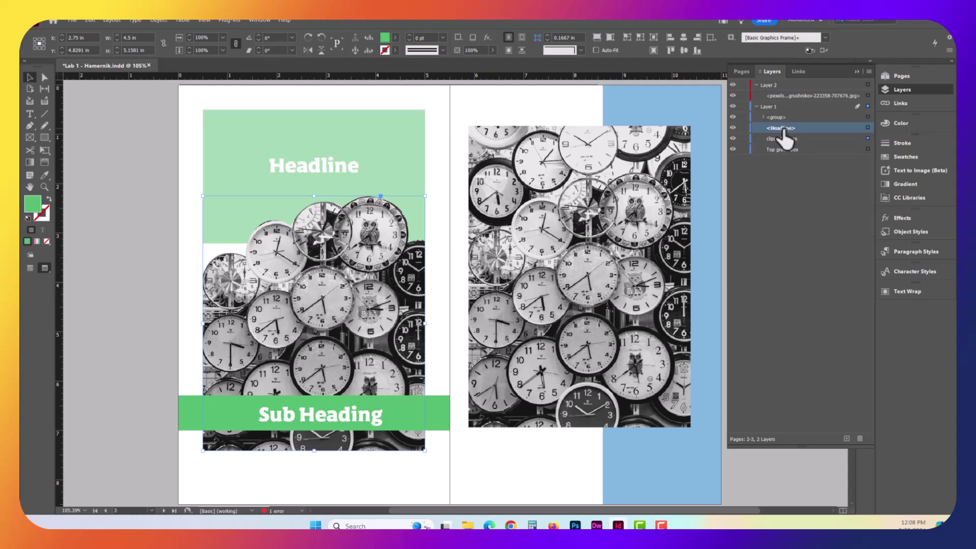
left_click(743, 127)
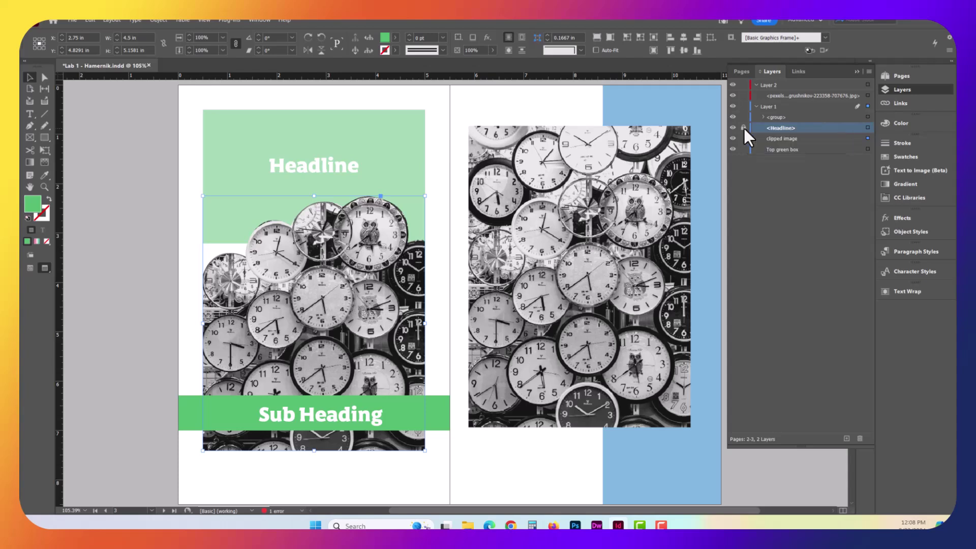
left_click(867, 128)
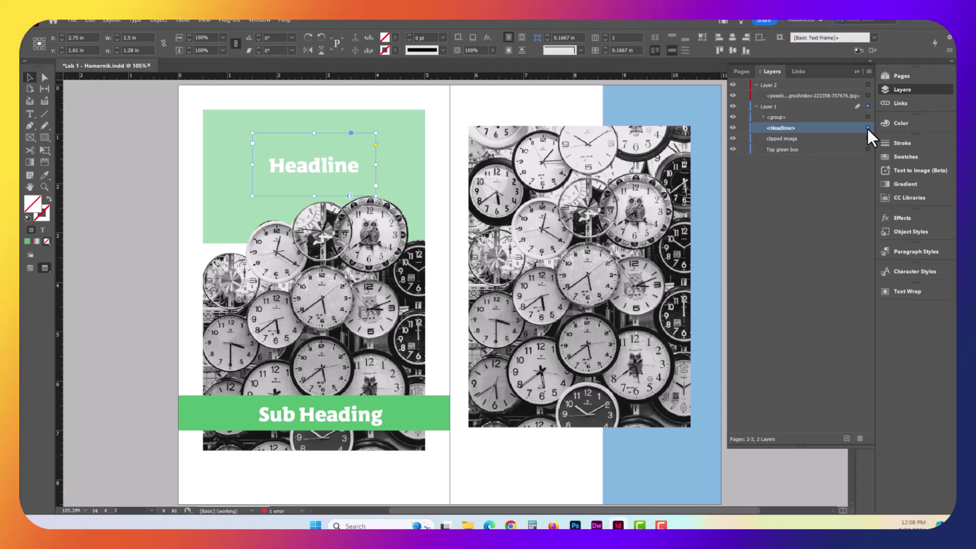
left_click(422, 125)
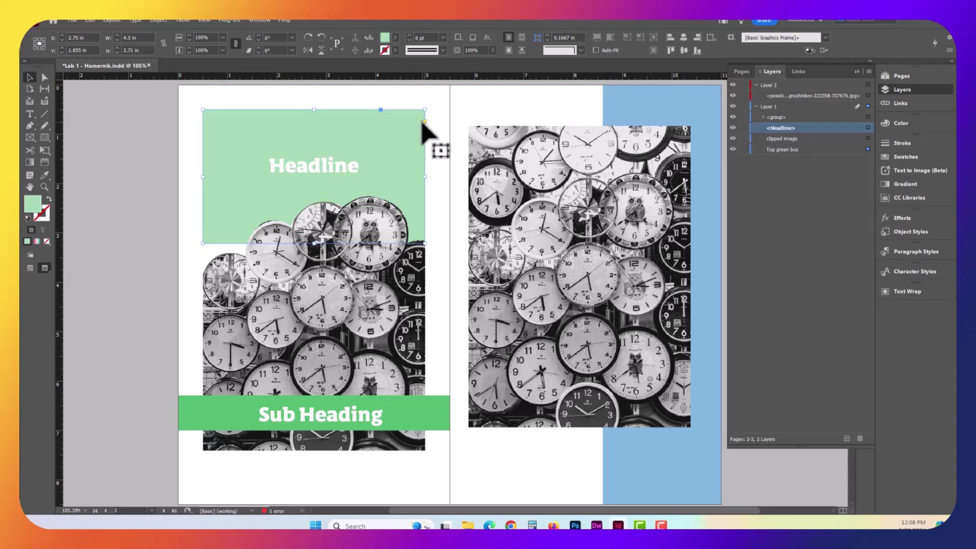
mouse_move(422, 123)
left_mouse_down()
mouse_move(448, 127)
mouse_move(414, 126)
left_mouse_up()
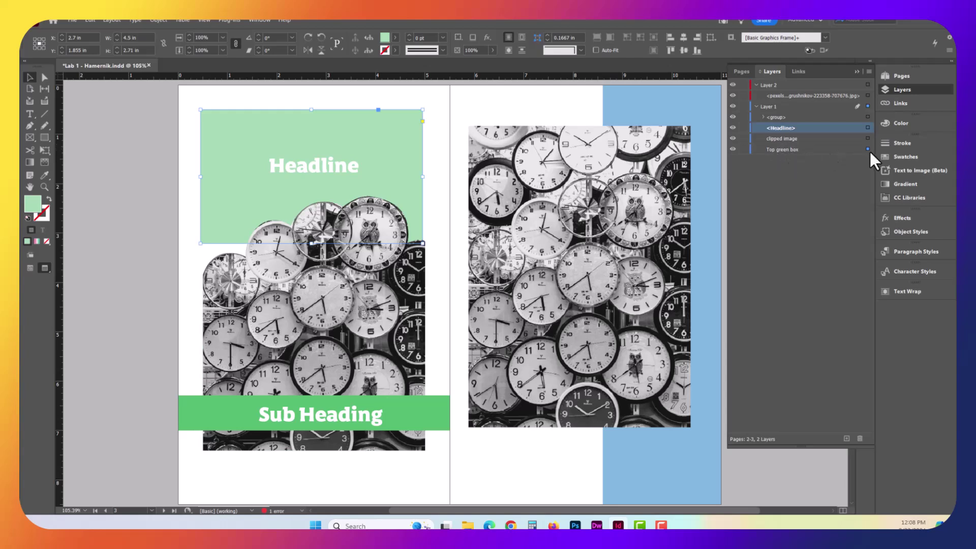
Step: Rename Layer 1's <group> item, holding the Sub Heading and green rectangle, to 'sub heading group'
left_click(769, 117)
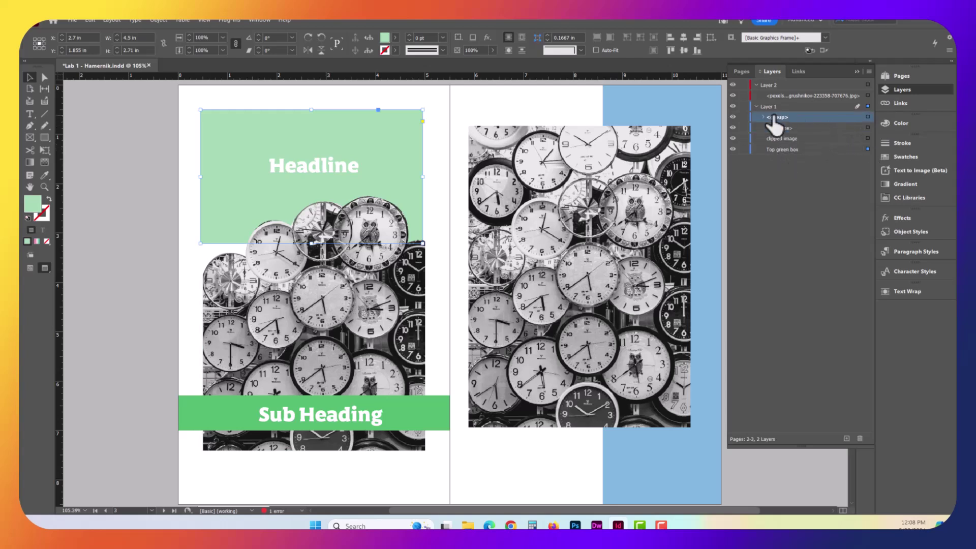
left_click(763, 117)
left_click(779, 128)
left_click(762, 118)
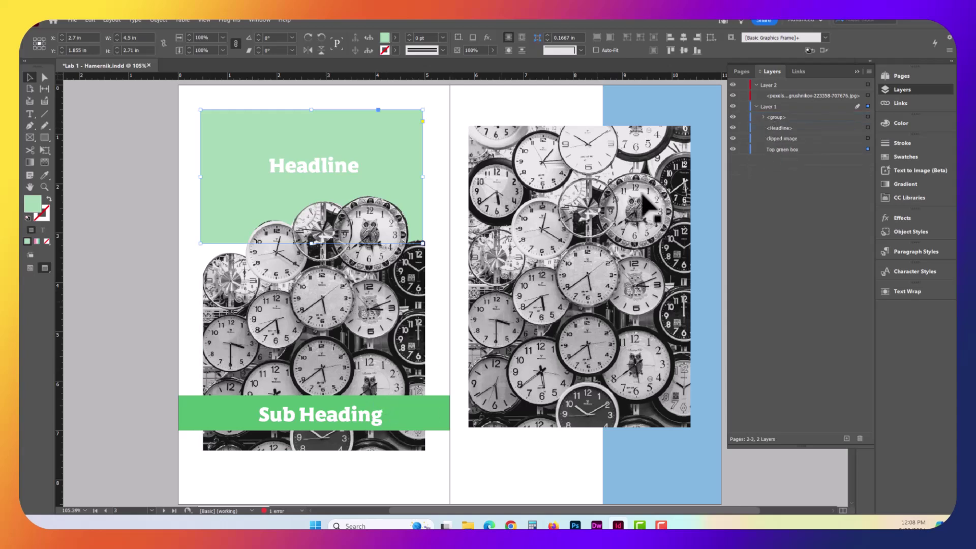
left_click(775, 117)
right_click(778, 118)
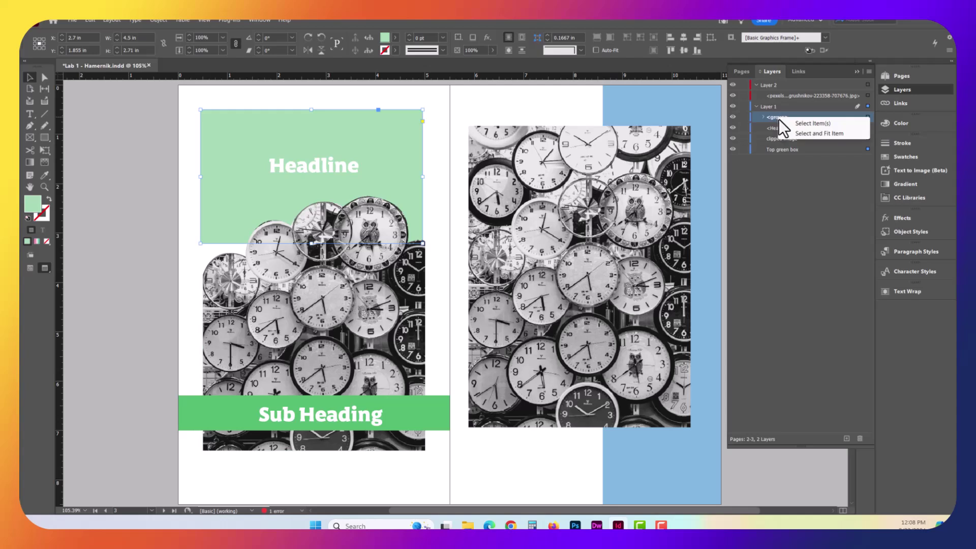
left_click(766, 117)
double_click(773, 118)
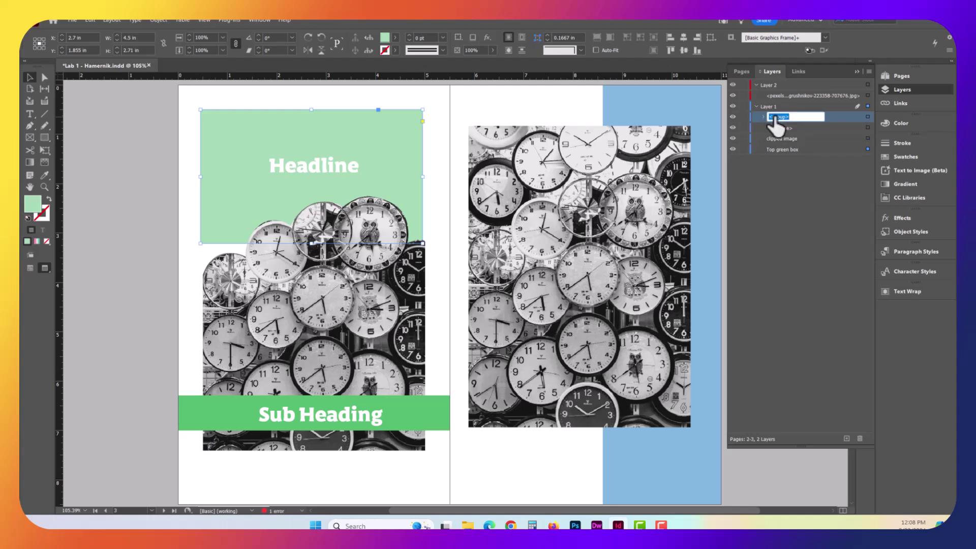
type("sub heading")
key("Return")
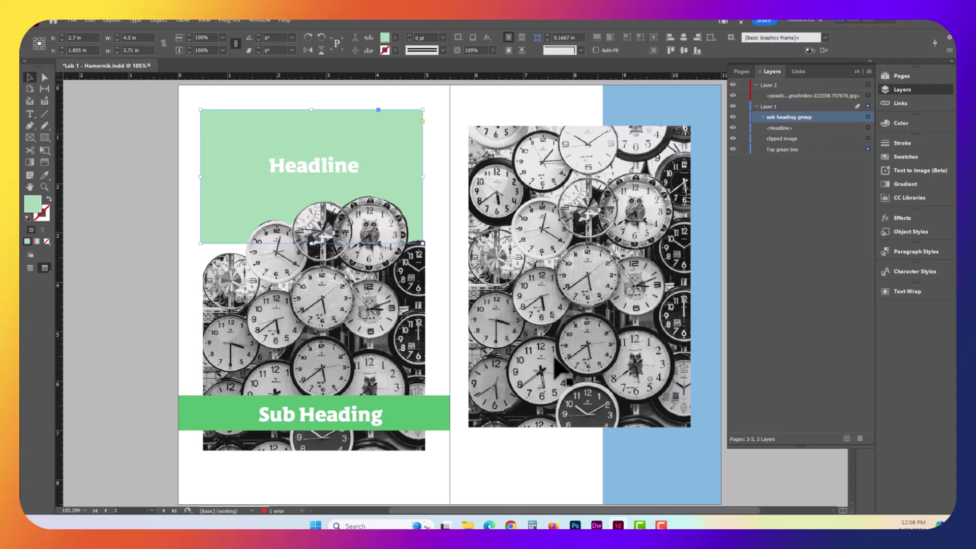
Step: Drag 'sub heading group' below Top green box to the bottom of Layer 1
left_click(868, 117)
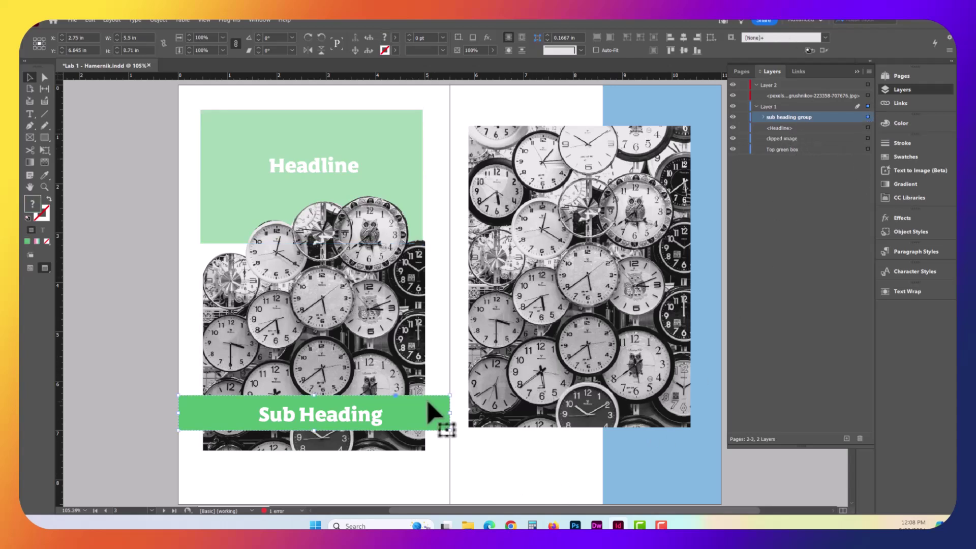
left_click_drag(856, 117, 852, 158)
left_click_drag(837, 125, 840, 154)
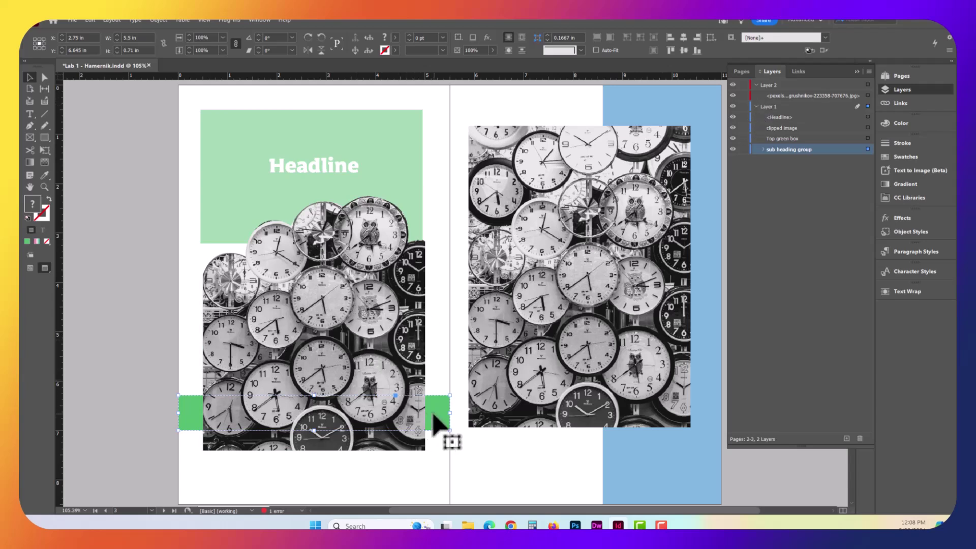
left_click(394, 335)
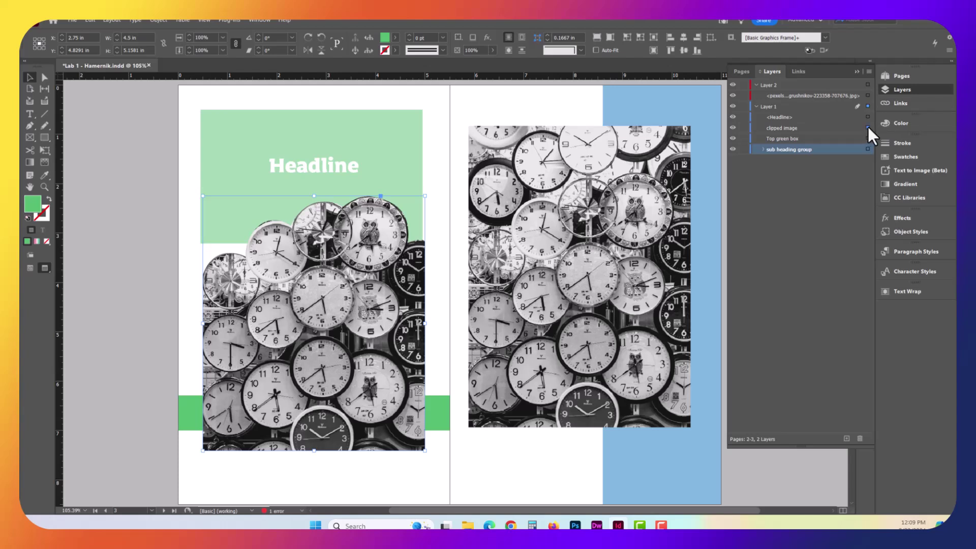
Step: Move the clipped image below the sub heading group and widen the top green box both ways
left_click_drag(832, 124, 833, 151)
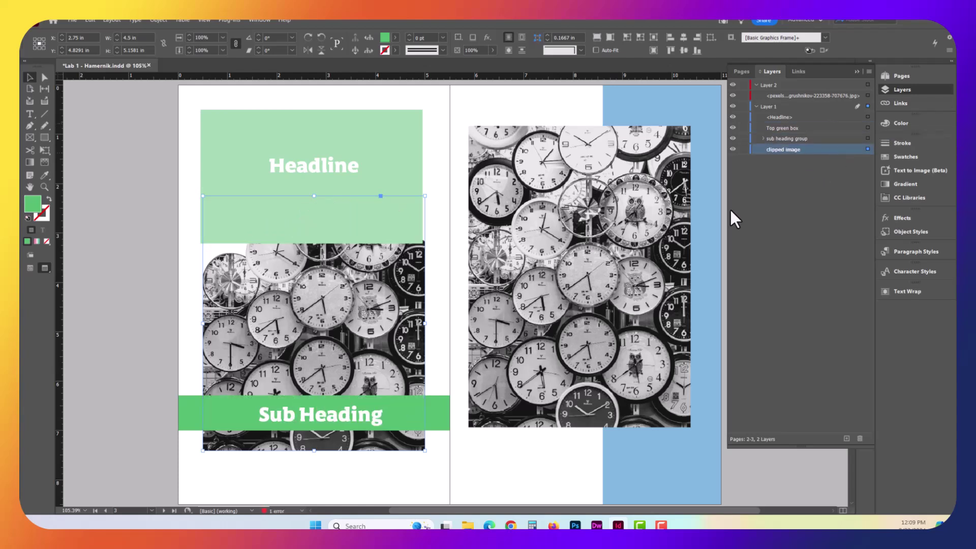
left_click(413, 159)
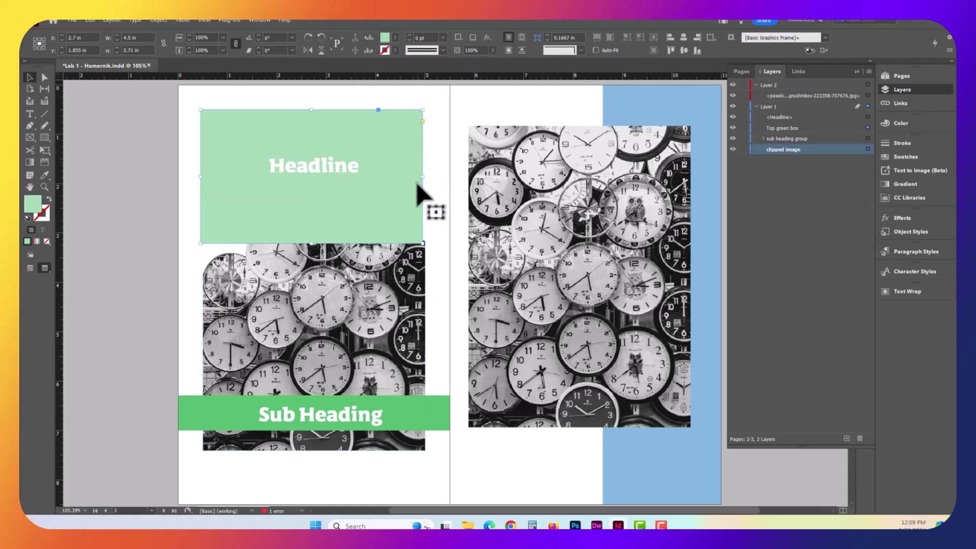
left_click_drag(423, 177, 433, 177)
left_click_drag(200, 177, 192, 174)
Step: Send the top green box backward twice so it sits below the clipped clock image
left_click(158, 17)
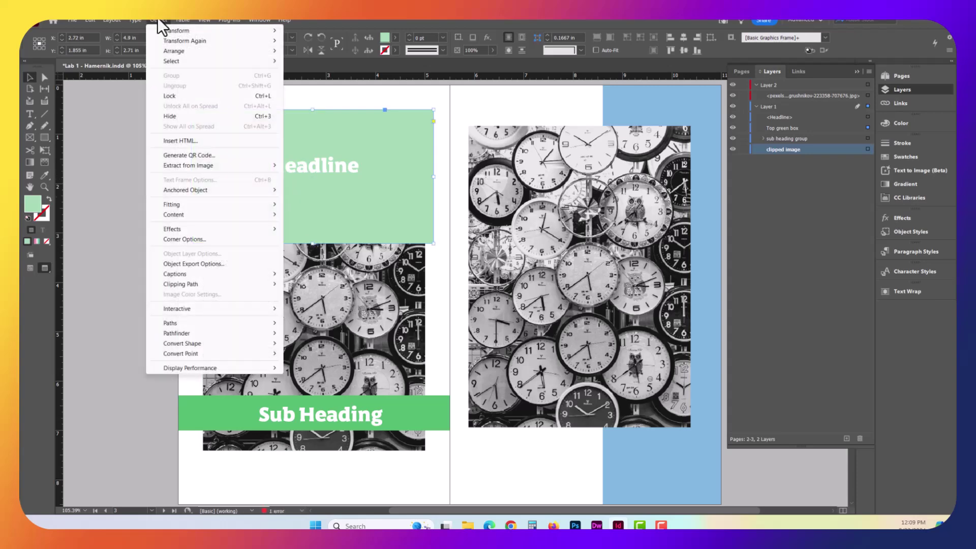
mouse_move(171, 49)
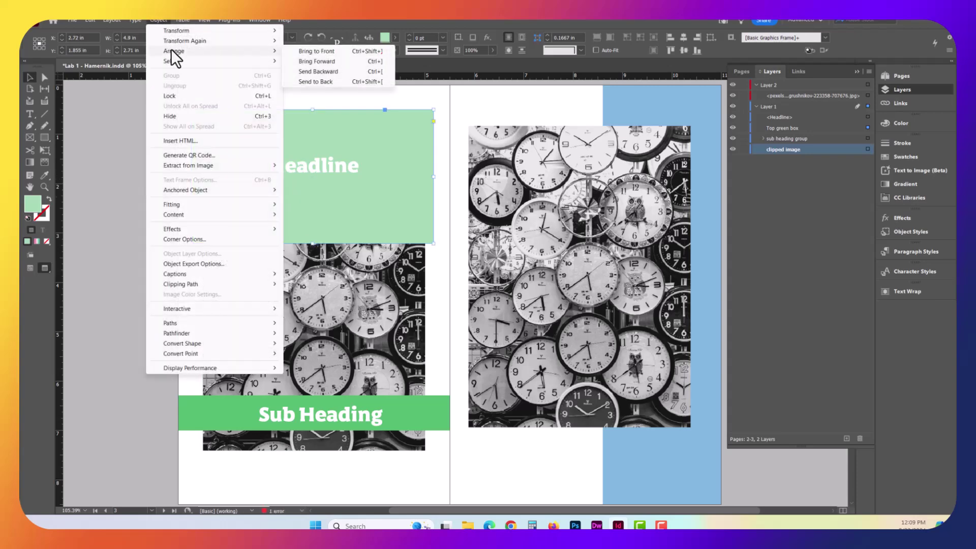
left_click(315, 72)
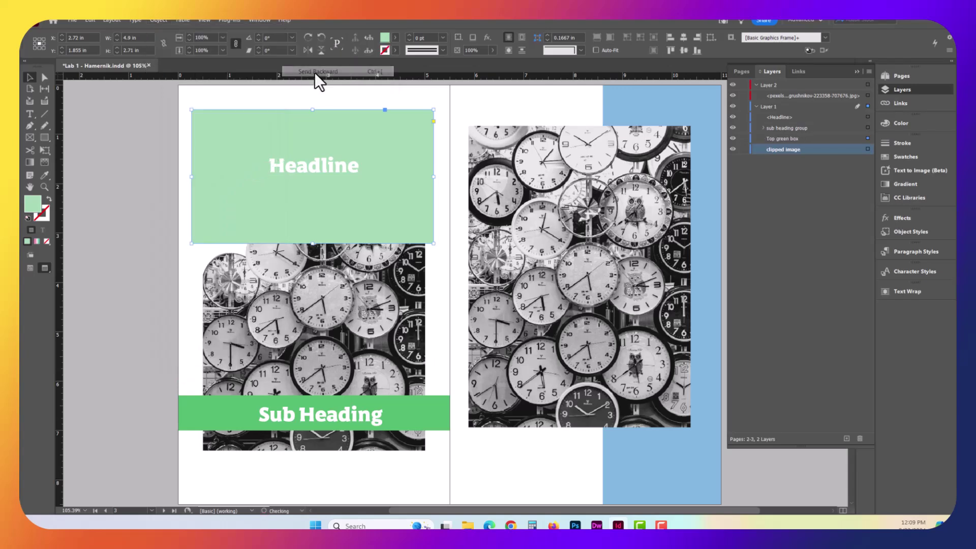
left_click(821, 137)
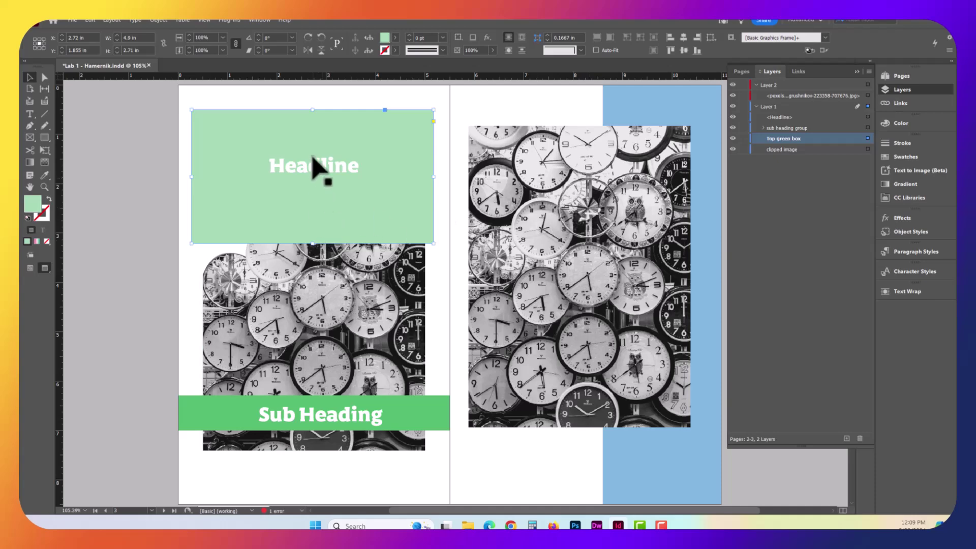
left_click(153, 18)
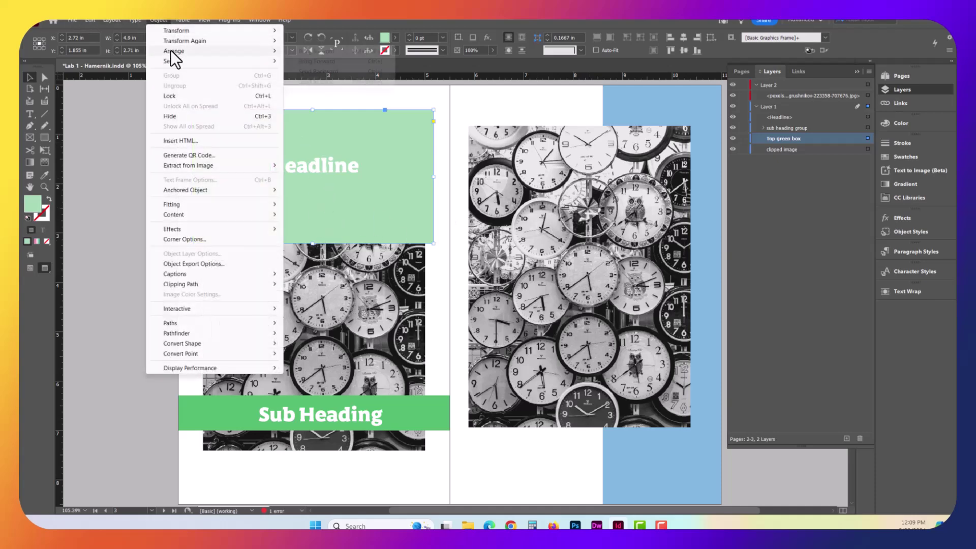
left_click(311, 72)
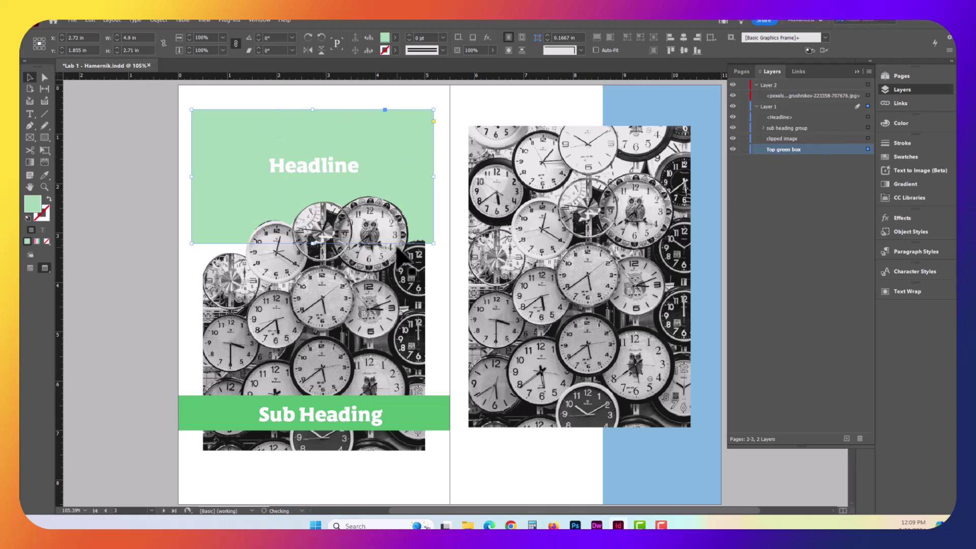
Step: On spread 4–5, inspect the gradient rectangle, Layer 2's rectangle item and the Page 5 text frame
left_click(559, 257)
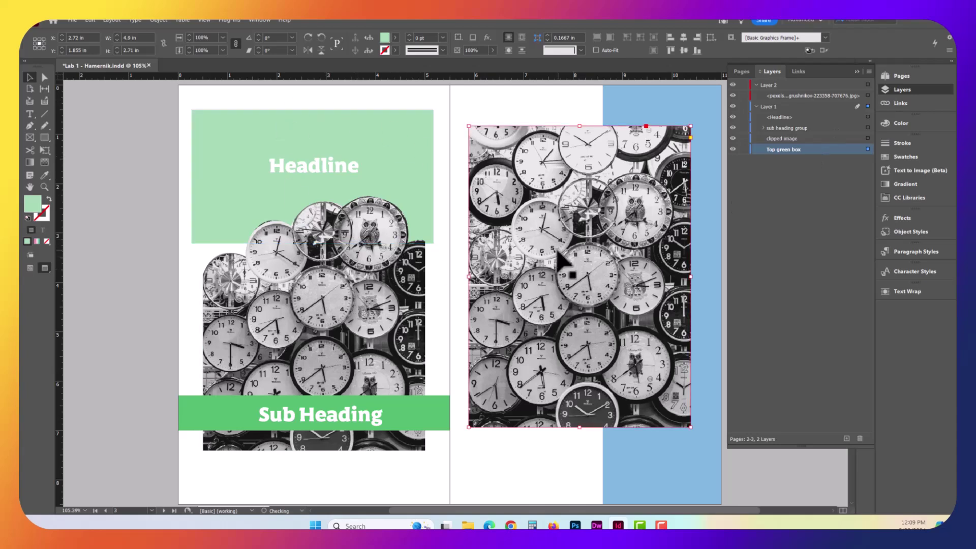
left_click(584, 114)
scroll(584, 320, "down", 10)
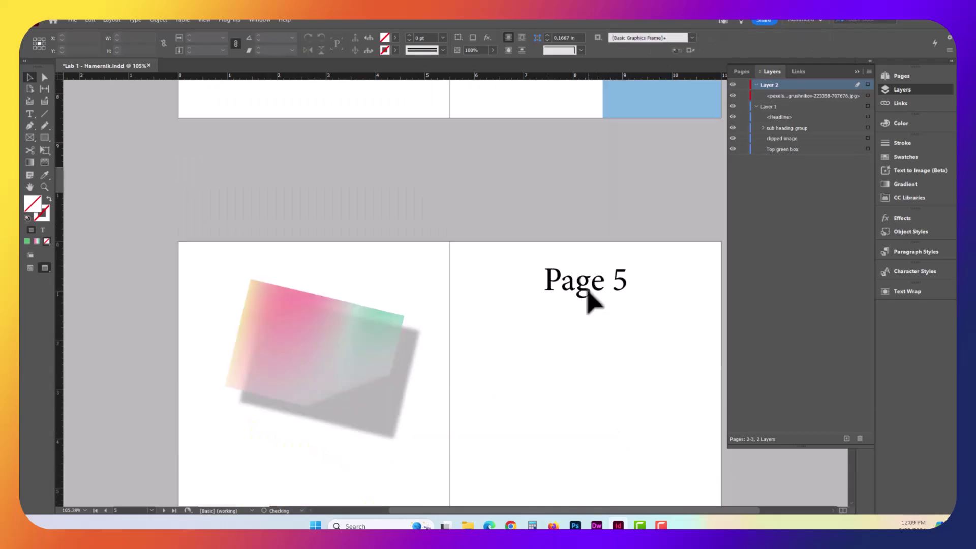
left_click(358, 356)
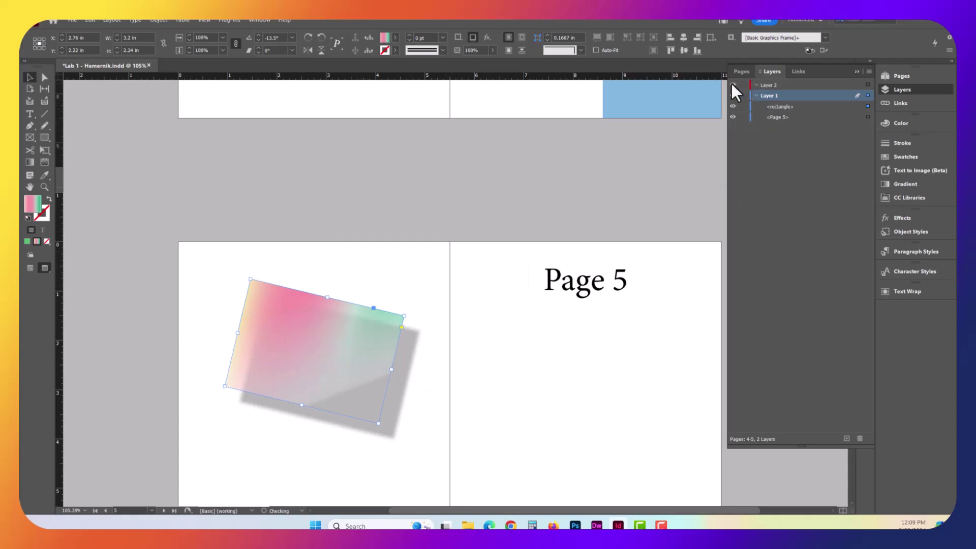
left_click(766, 85)
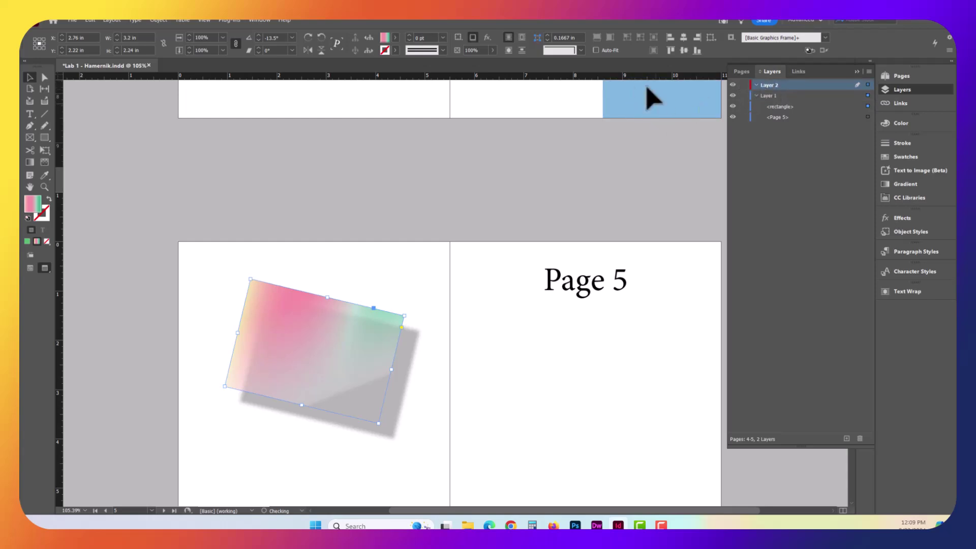
left_click(794, 105)
left_click(430, 371)
scroll(429, 381, "down", 2)
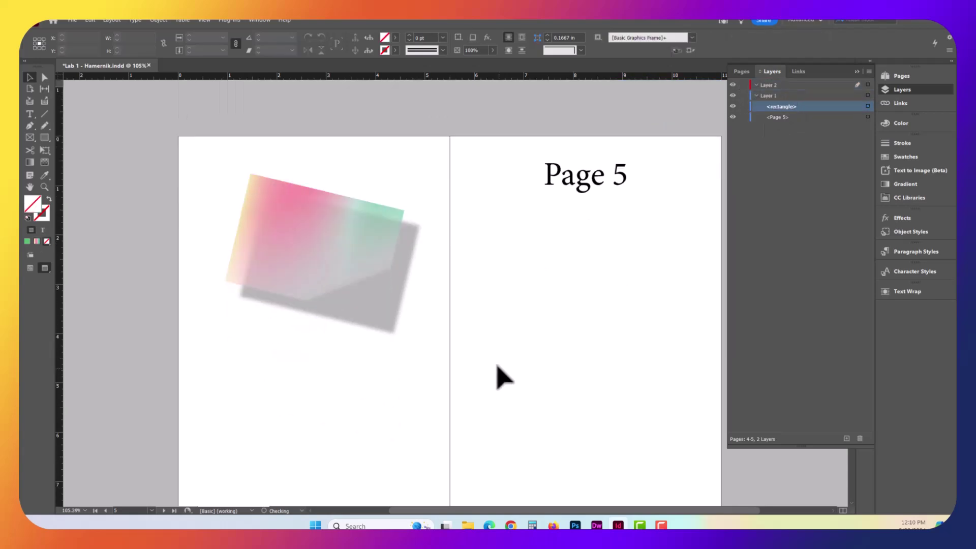
left_click(608, 182)
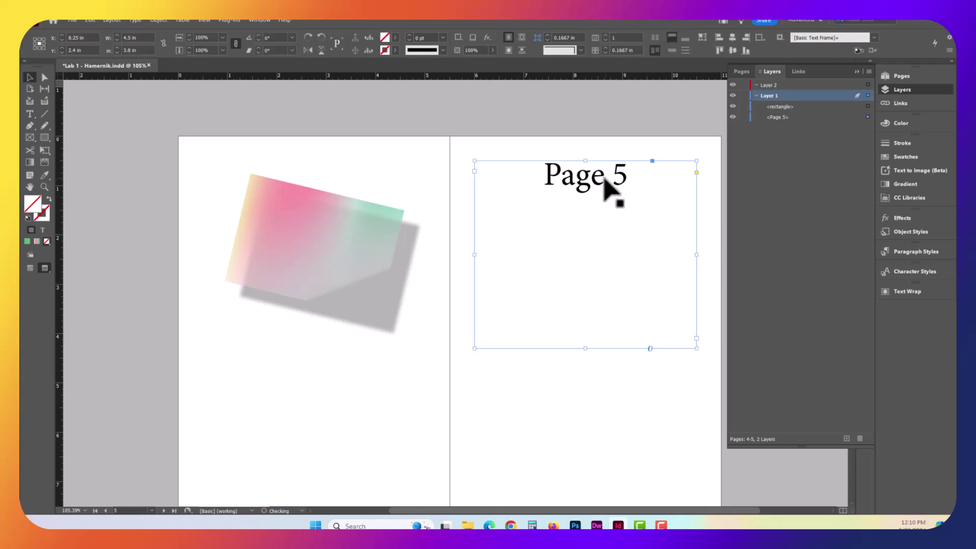
Step: On spread 6–7, select the page 7 text frame and place a text cursor inside it
scroll(658, 239, "down", 11)
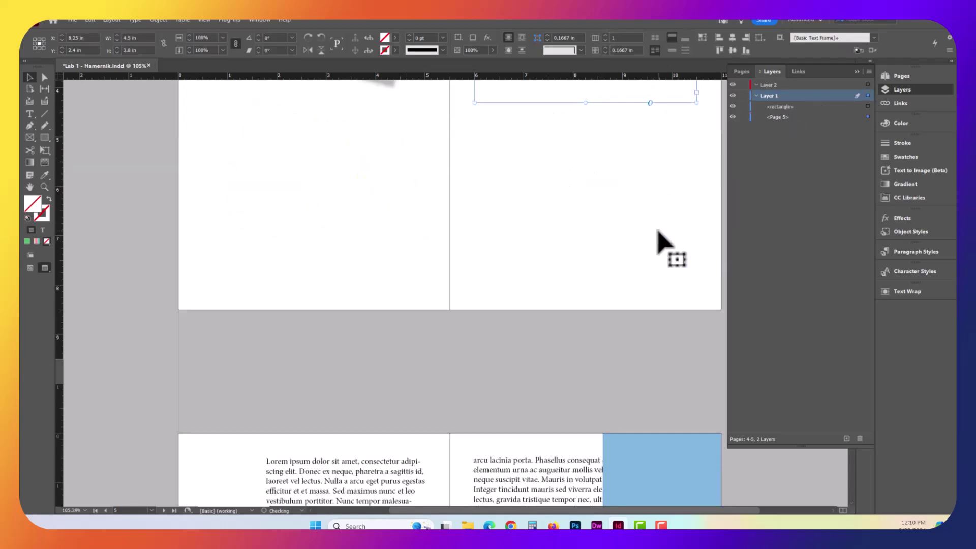
left_click(598, 283)
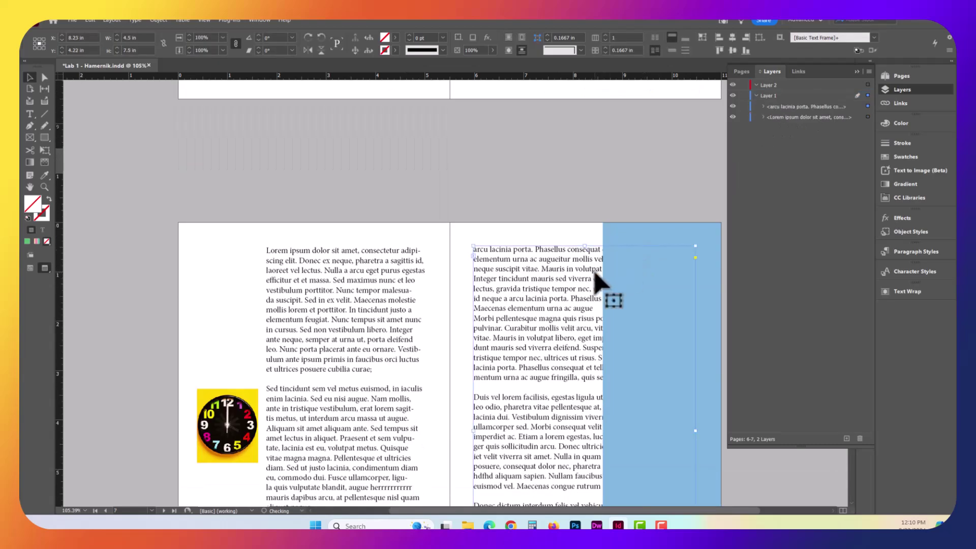
key("t")
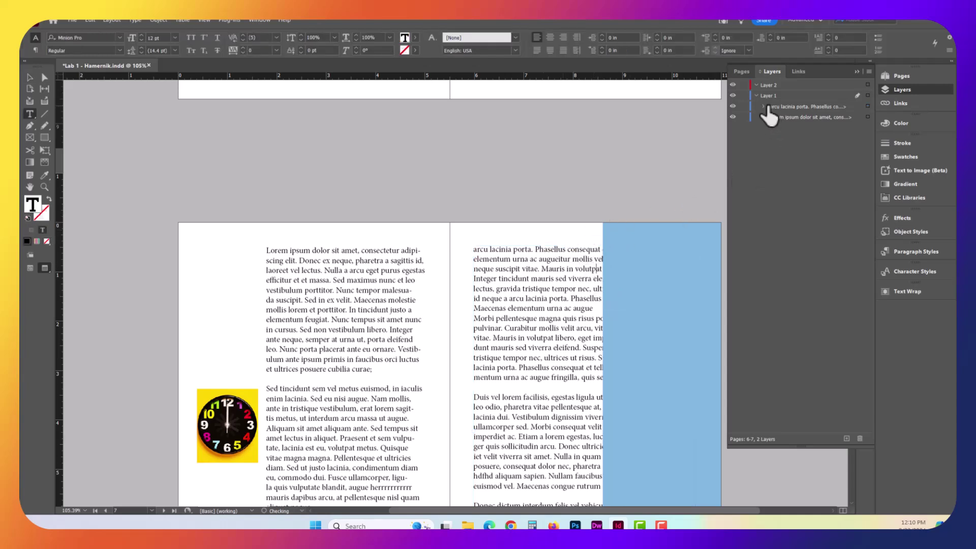
left_click(570, 278)
left_click(26, 74)
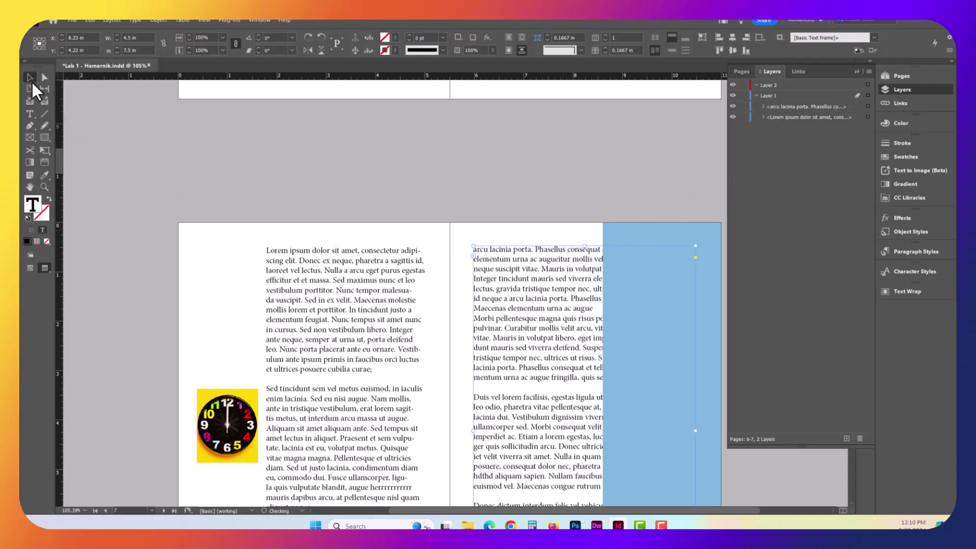
Step: Select the left-page text frame and its nested clock-tower photo through Layer 1's contents
left_click(354, 288)
left_click(763, 106)
left_click(776, 118)
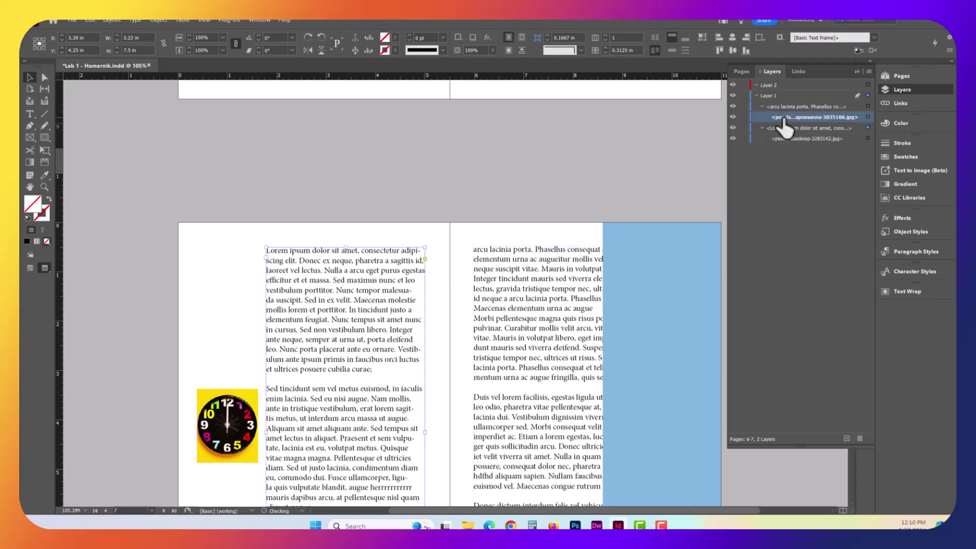
left_click(867, 118)
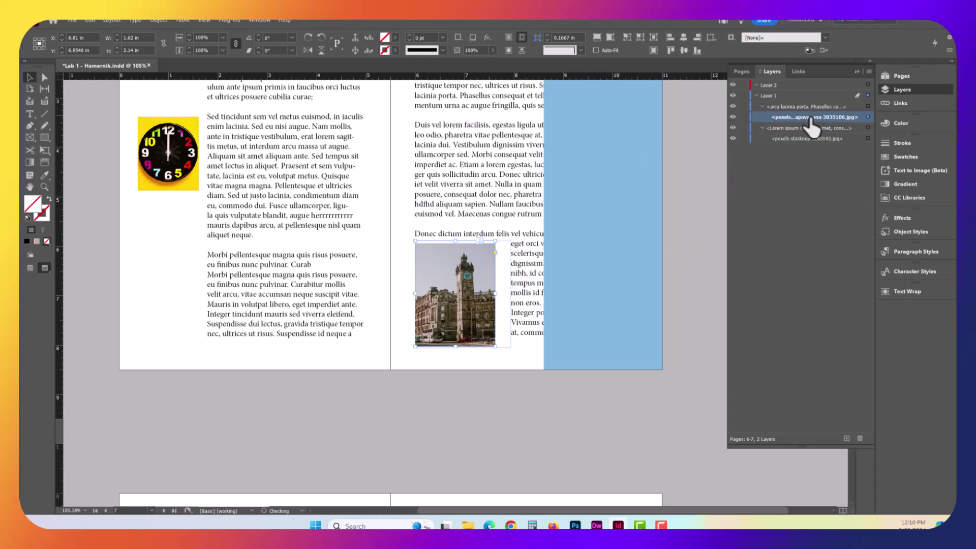
Step: Jump back to spread 2–3 from its Pages thumbnail and show its layer list
scroll(660, 205, "up", 4)
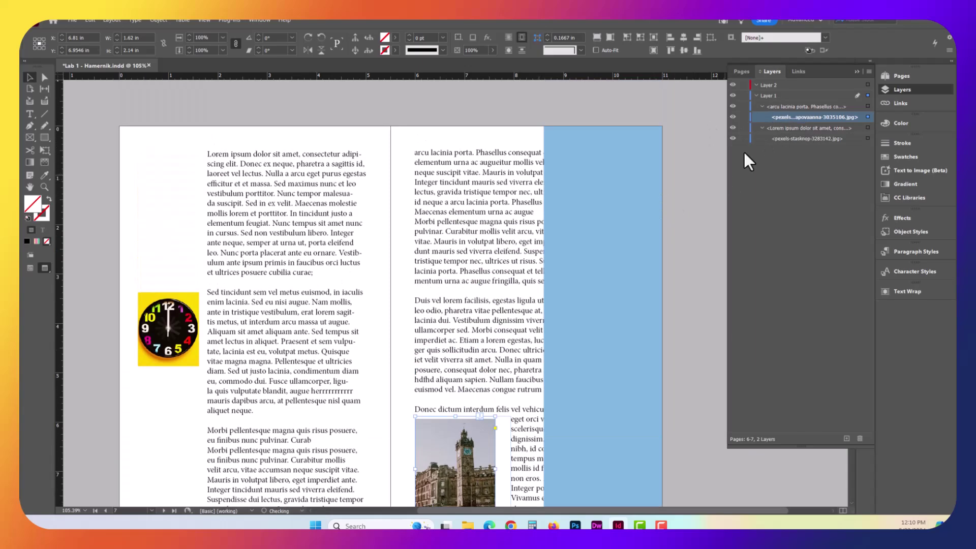
left_click(911, 74)
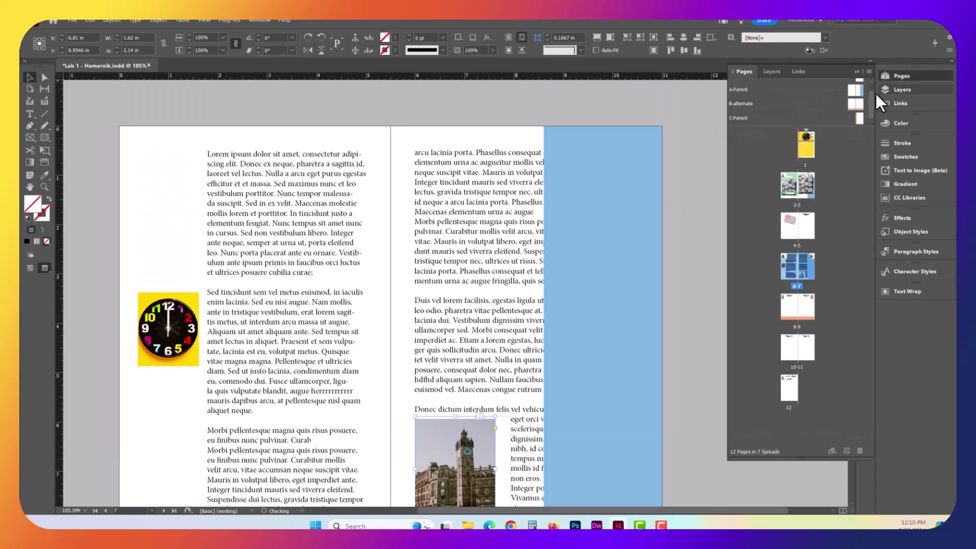
double_click(806, 266)
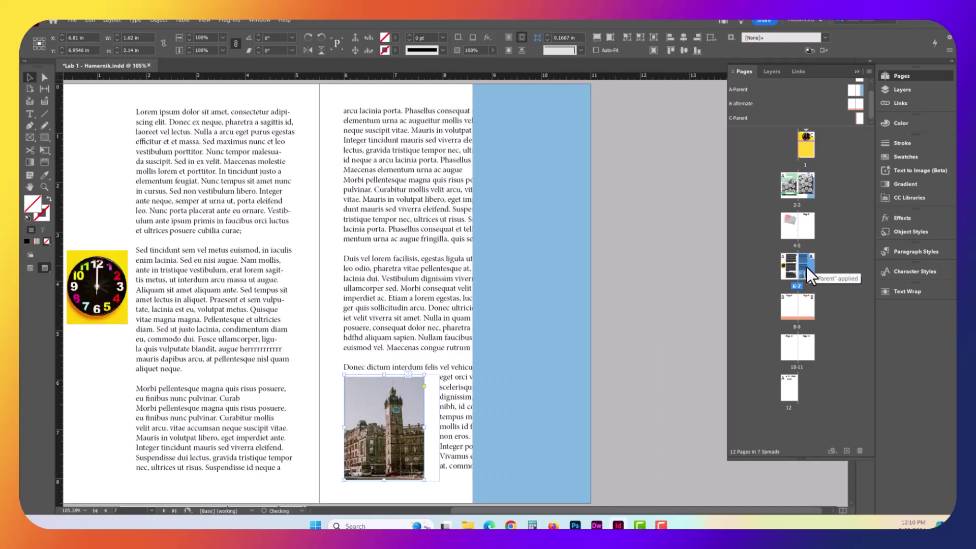
double_click(807, 189)
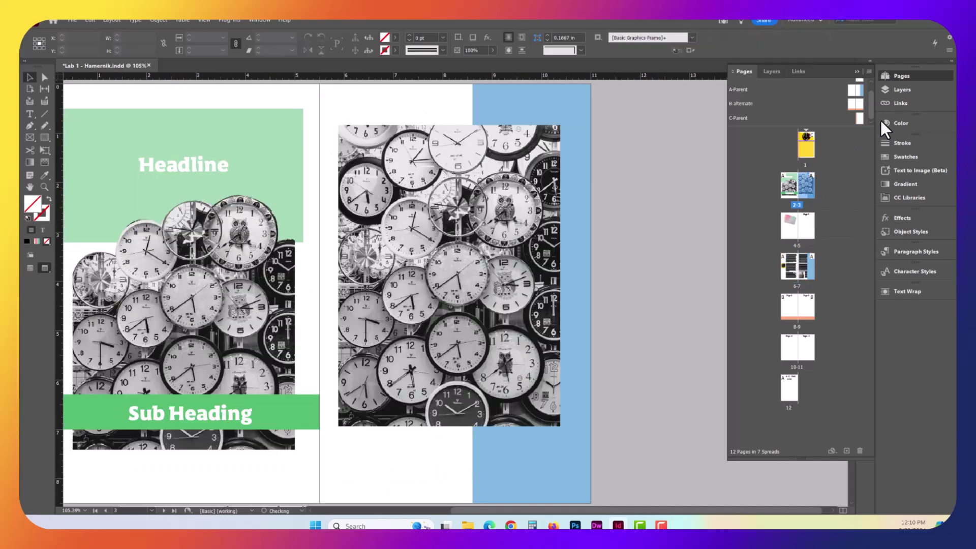
left_click(910, 88)
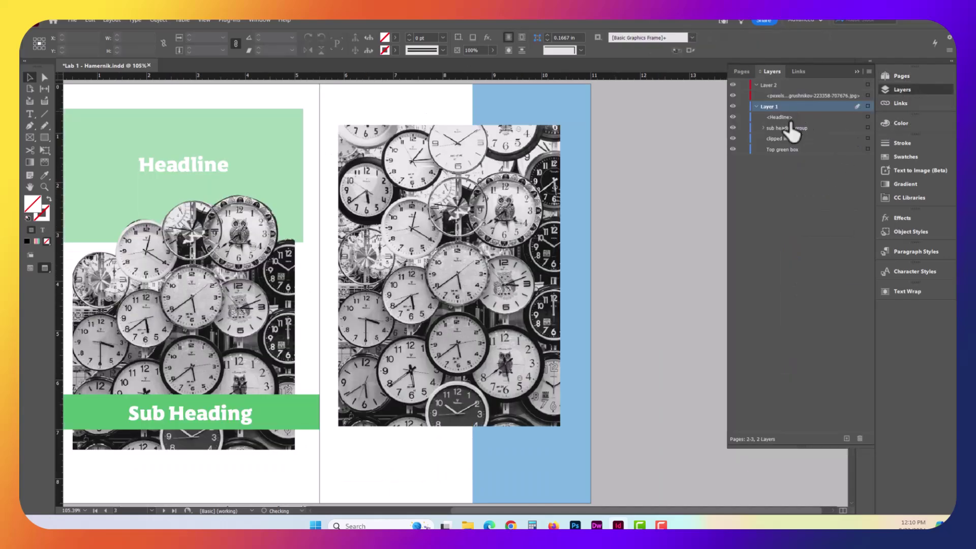